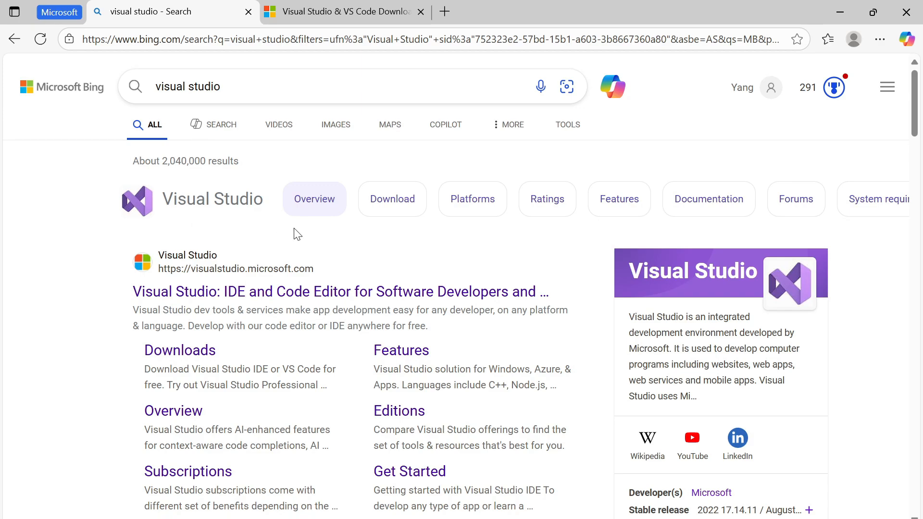
- Download the Visual Studio Community 2022 installer from Microsoft's Downloads page, run VisualStudioSetup.exe and proceed past its license notice
{"action": "left_click", "coordinate": [179, 358]}
{"action": "scroll", "coordinate": [233, 353], "scroll_direction": "down", "scroll_amount": 3}
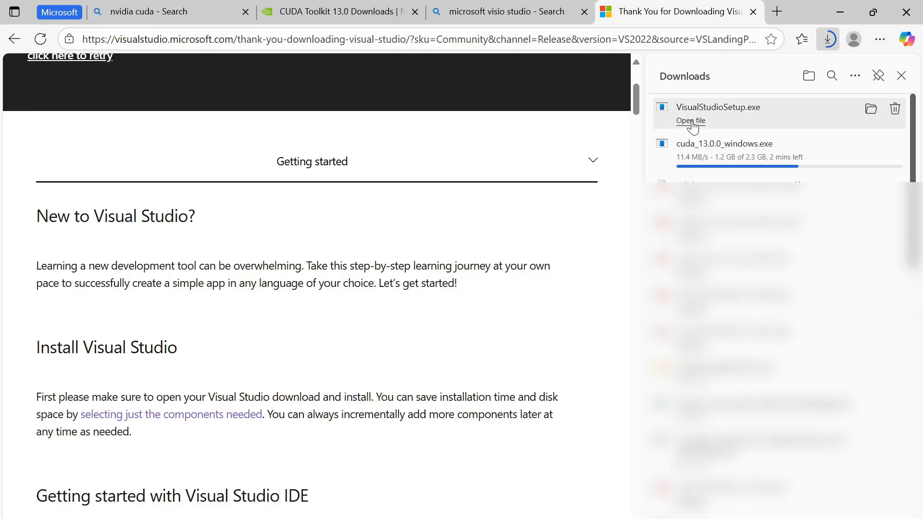
{"action": "left_click", "coordinate": [691, 121]}
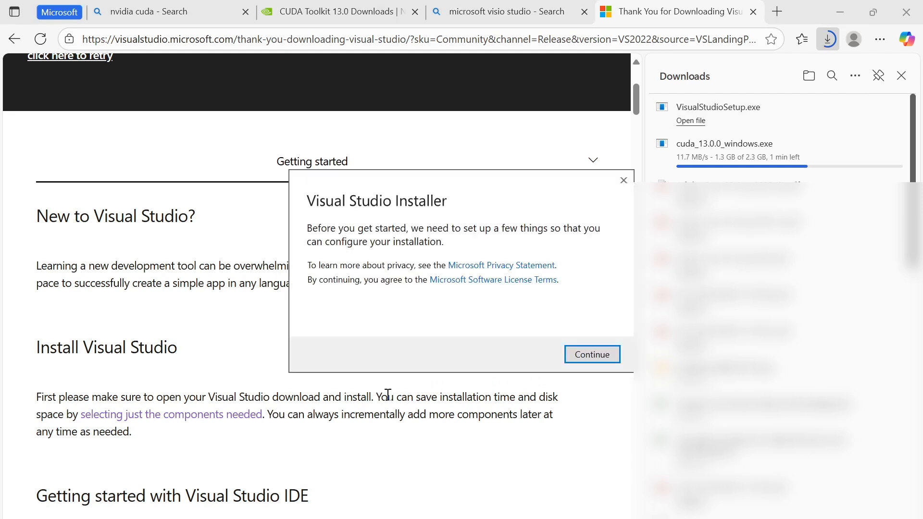
{"action": "left_click", "coordinate": [589, 352]}
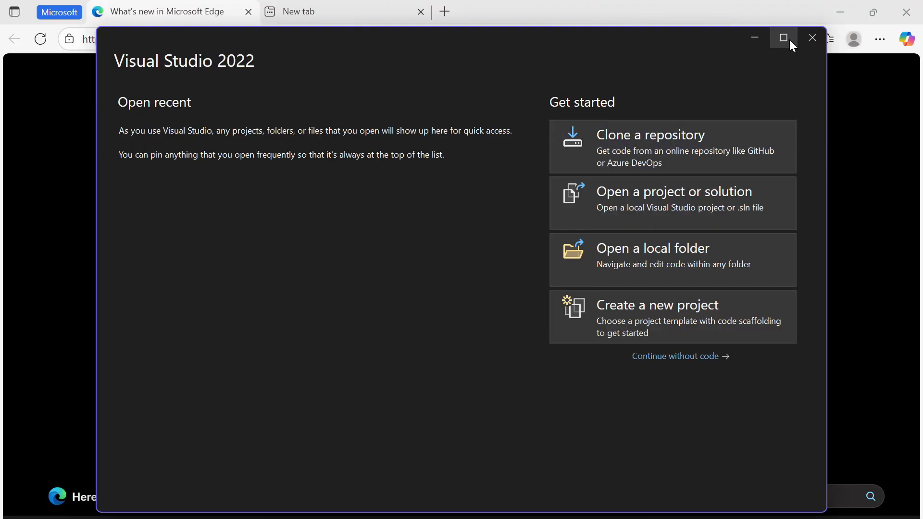
- Maximize the Visual Studio 2022 start window, begin a new project and open the installer to modify the installed components
{"action": "left_click", "coordinate": [790, 40]}
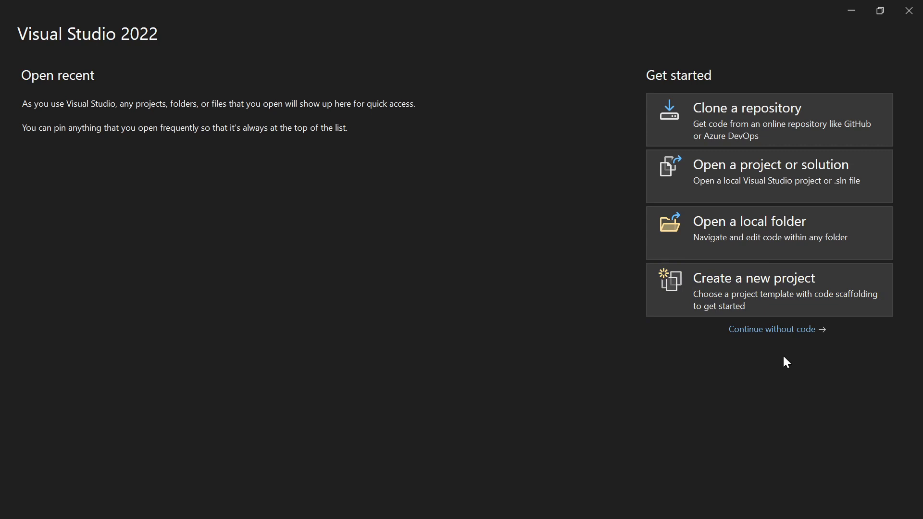
{"action": "left_click", "coordinate": [745, 296]}
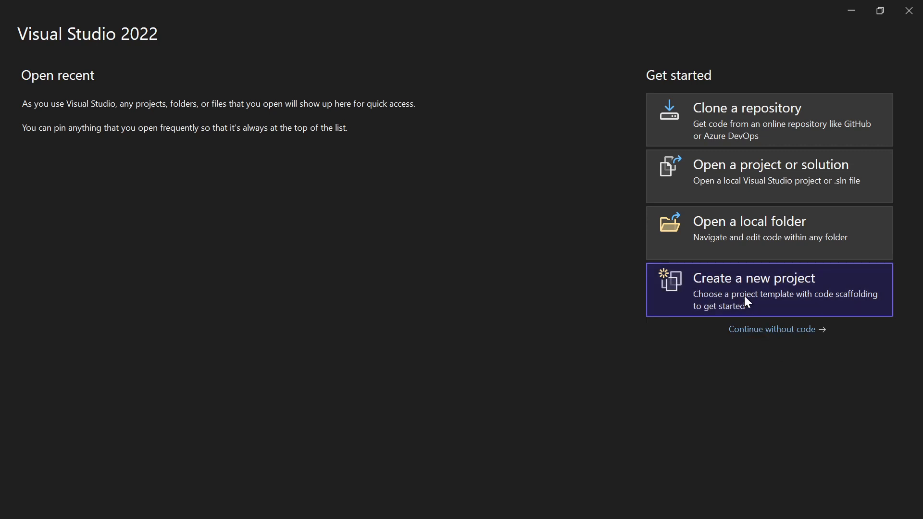
{"action": "left_click", "coordinate": [616, 211]}
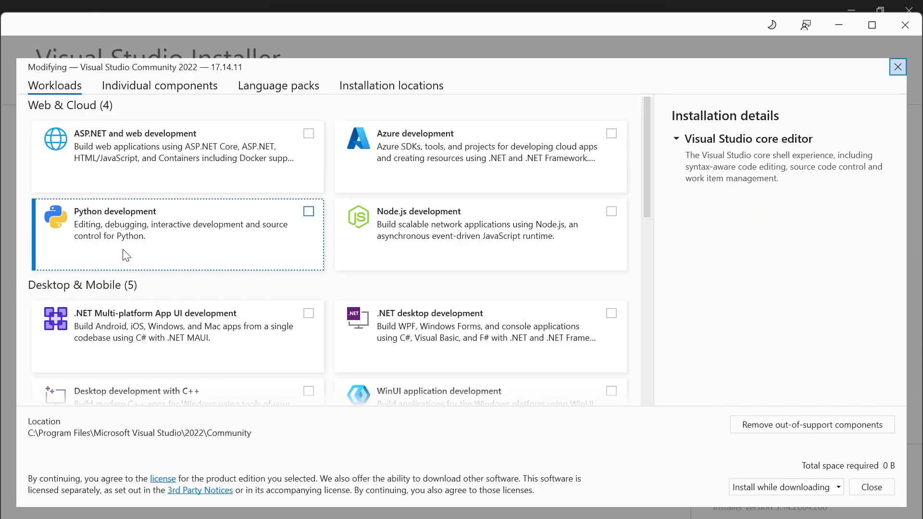
- Add the Desktop development with C++ workload to Visual Studio Community 2022, allowing the running Visual Studio processes to be closed
{"action": "scroll", "coordinate": [68, 289], "scroll_direction": "down", "scroll_amount": 3}
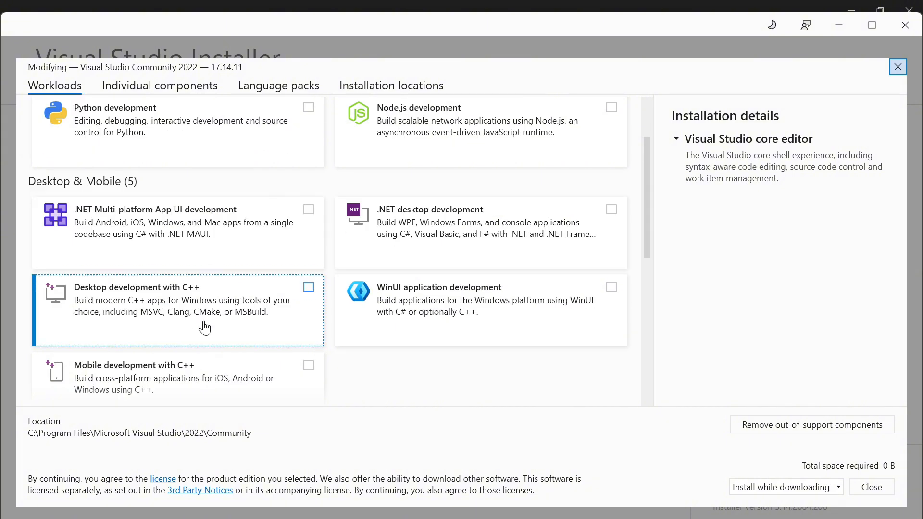
{"action": "left_click", "coordinate": [309, 287]}
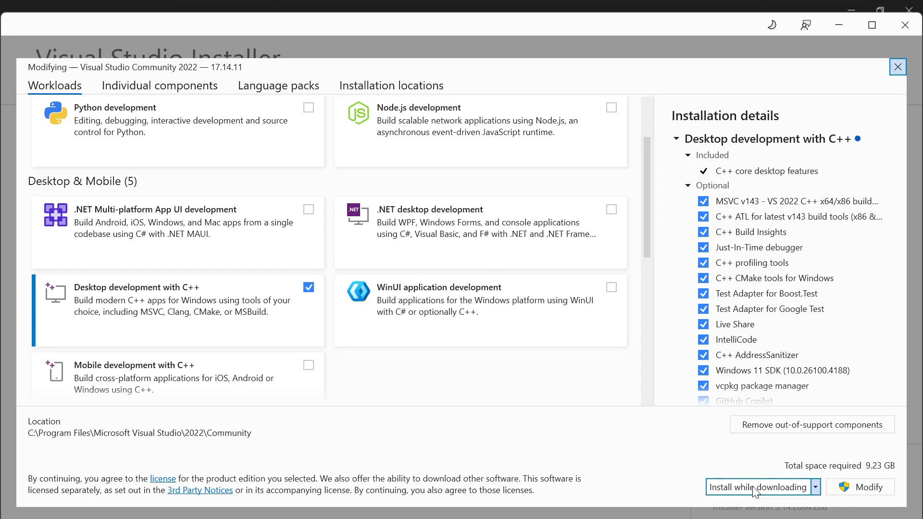
{"action": "left_click", "coordinate": [869, 488]}
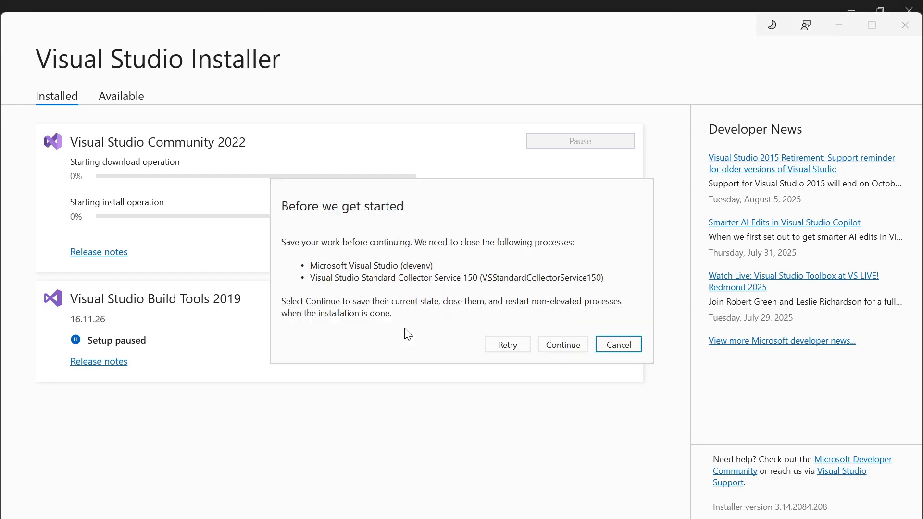
{"action": "left_click", "coordinate": [564, 343]}
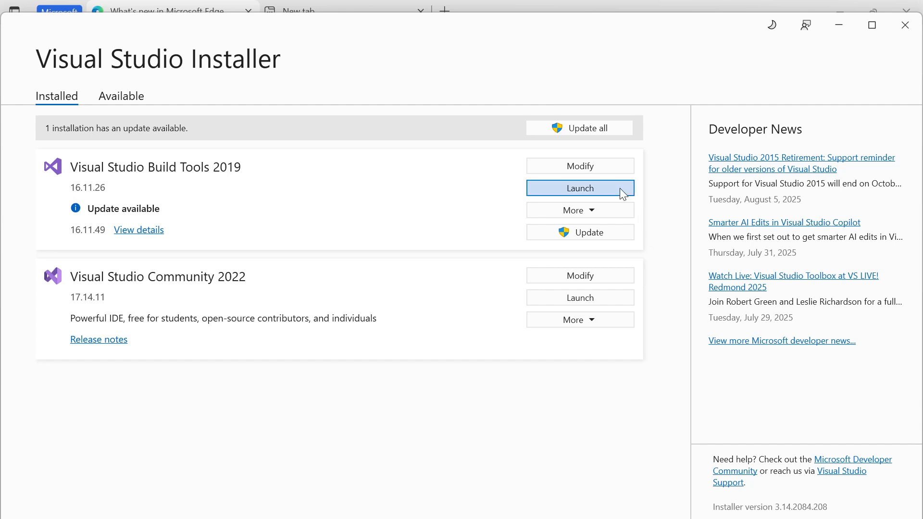
- Update all Visual Studio installations and close the installer
{"action": "left_click", "coordinate": [594, 128]}
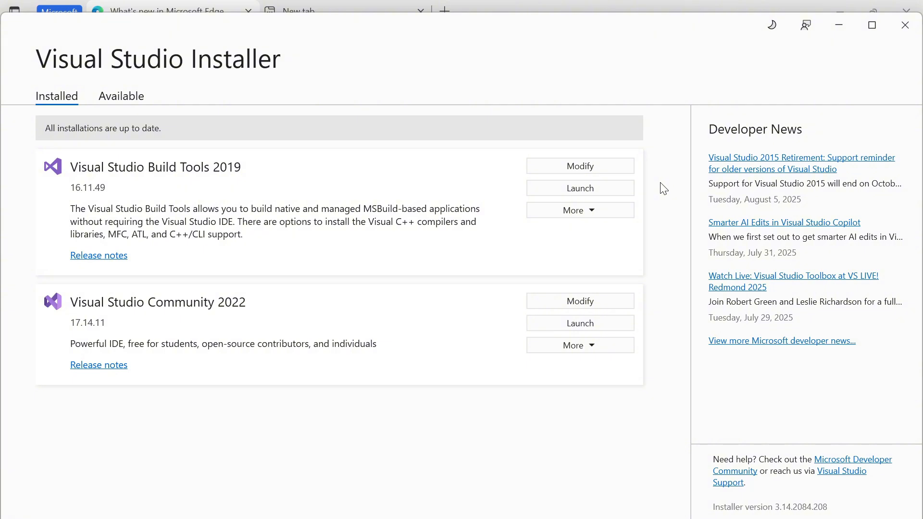
{"action": "left_click", "coordinate": [897, 29]}
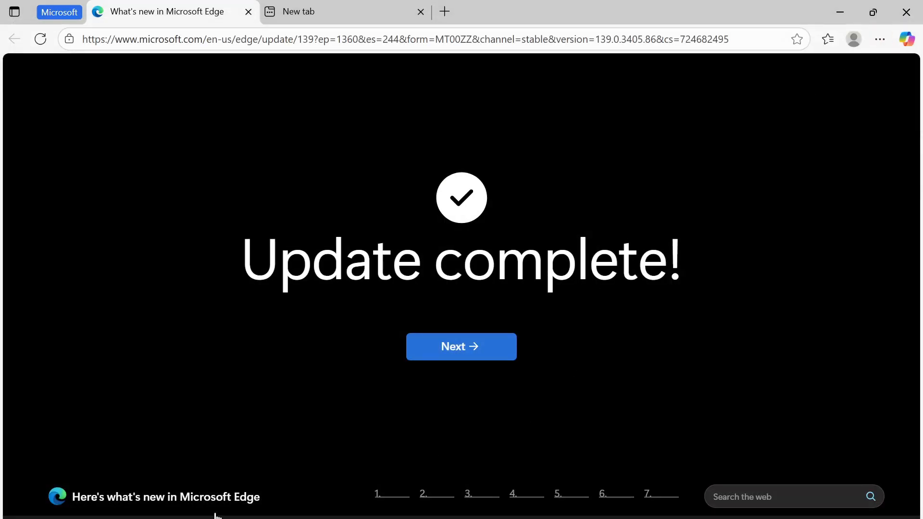
- Launch Visual Studio 2022 and start creating a new project
{"action": "key", "text": "super"}
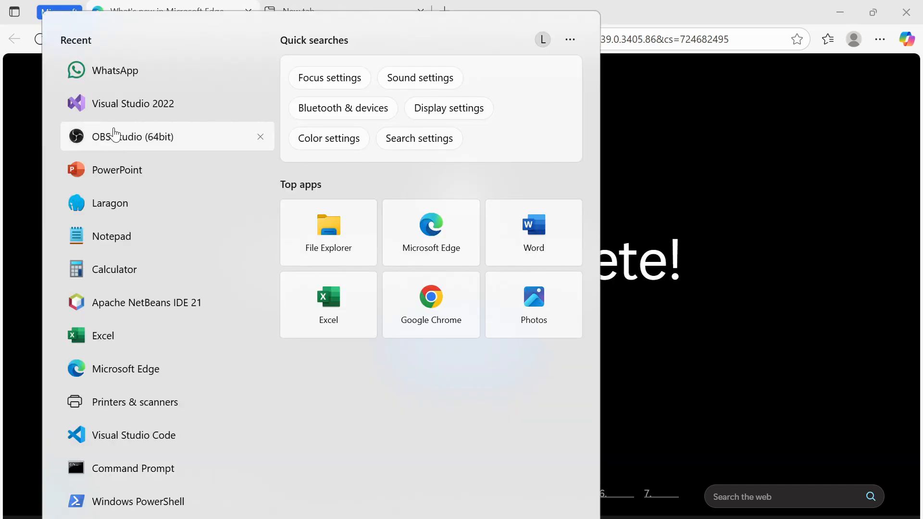
{"action": "left_click", "coordinate": [139, 109]}
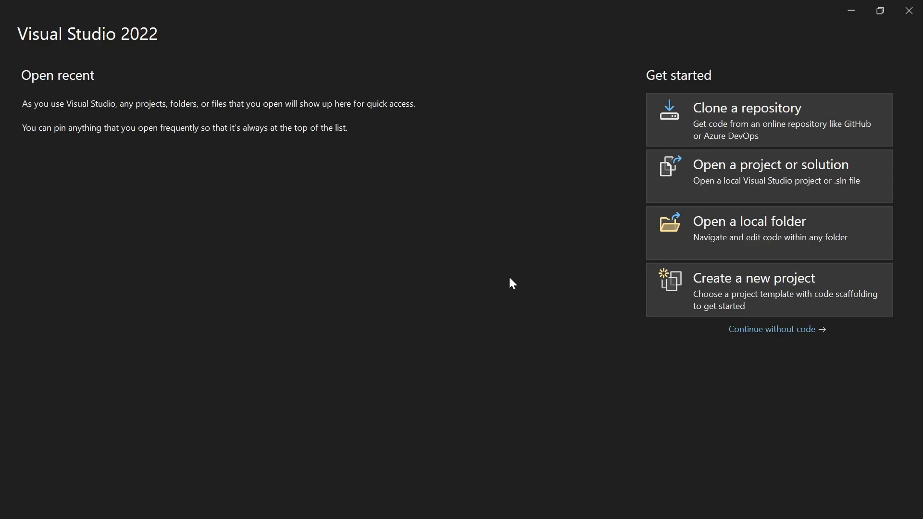
{"action": "left_click", "coordinate": [739, 282]}
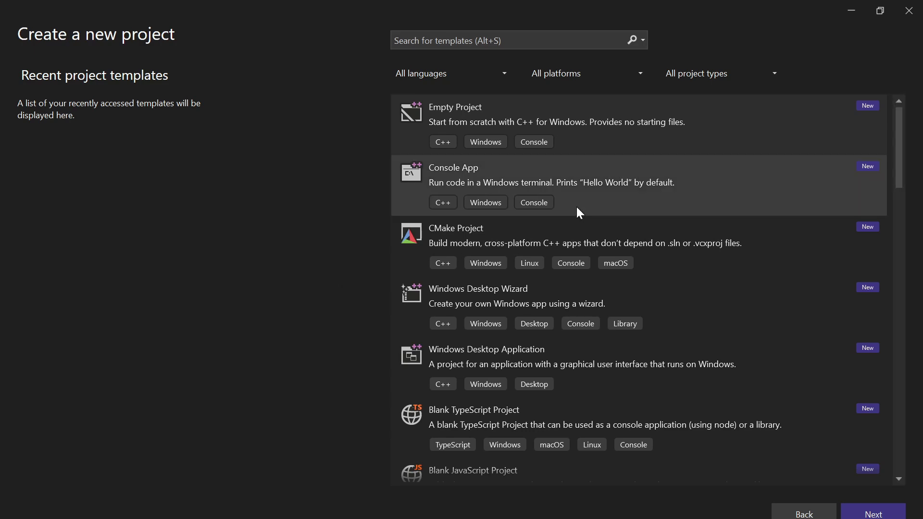
- Look through the list of new project templates to check which types are available
{"action": "scroll", "coordinate": [662, 158], "scroll_direction": "down", "scroll_amount": 4}
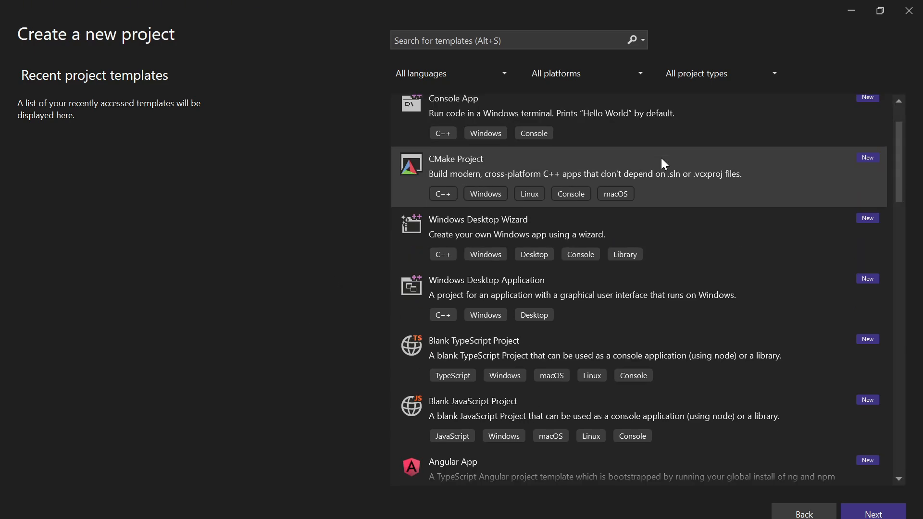
{"action": "scroll", "coordinate": [661, 157], "scroll_direction": "up", "scroll_amount": 1}
{"action": "scroll", "coordinate": [662, 159], "scroll_direction": "down", "scroll_amount": 2}
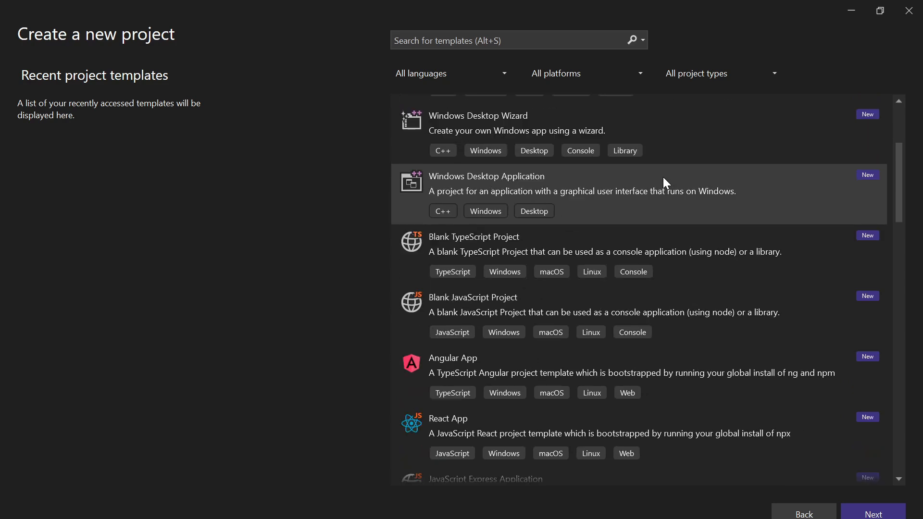
{"action": "scroll", "coordinate": [664, 178], "scroll_direction": "down", "scroll_amount": 2}
{"action": "scroll", "coordinate": [664, 179], "scroll_direction": "down", "scroll_amount": 11}
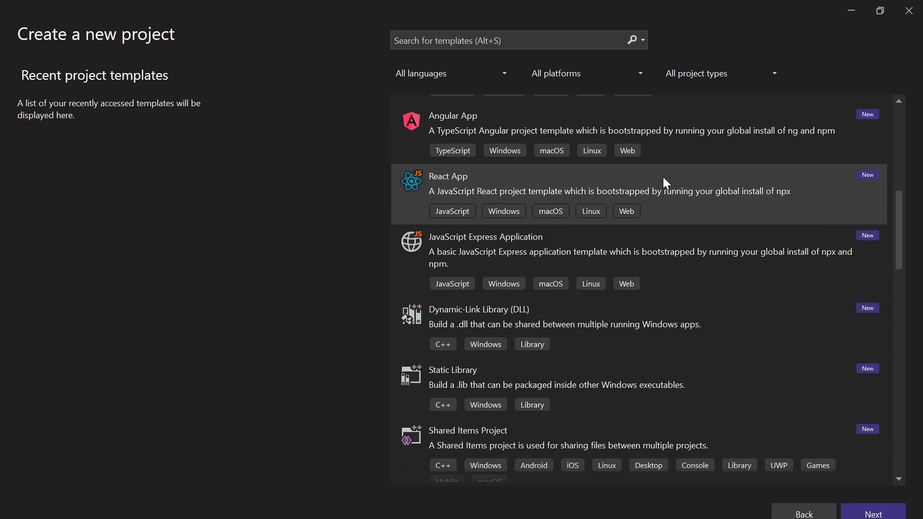
{"action": "scroll", "coordinate": [665, 183], "scroll_direction": "down", "scroll_amount": 6}
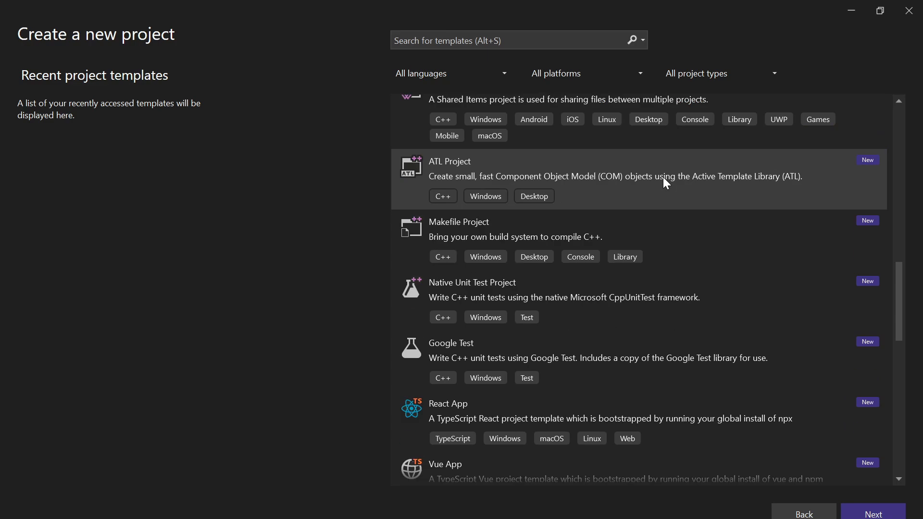
{"action": "scroll", "coordinate": [665, 199], "scroll_direction": "down", "scroll_amount": 4}
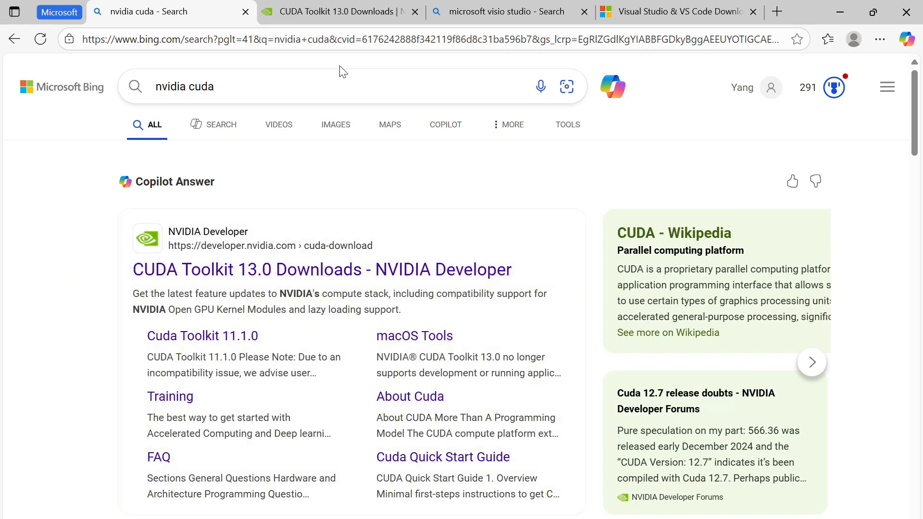
- On the CUDA Toolkit 13.0 download page, choose Windows, x86_64, version 11 and the exe (local) installer type
{"action": "left_click", "coordinate": [331, 12]}
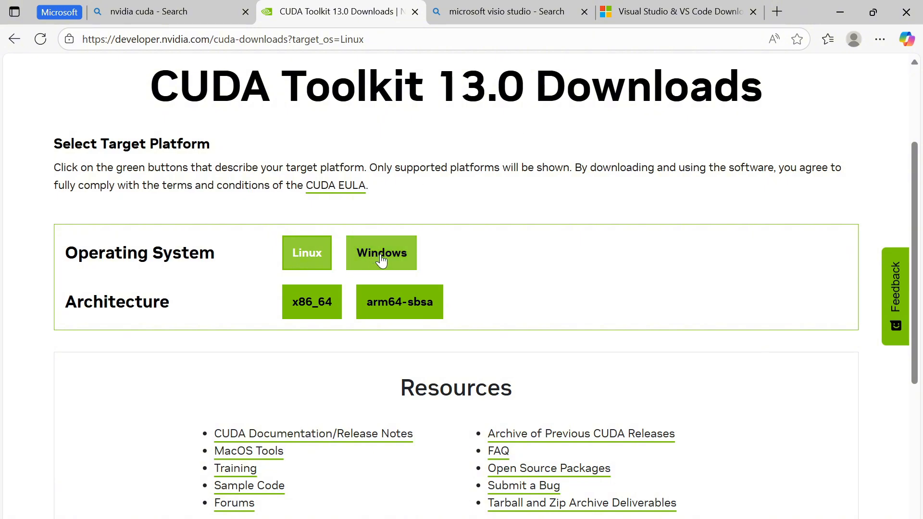
{"action": "left_click", "coordinate": [381, 260]}
{"action": "left_click", "coordinate": [318, 306]}
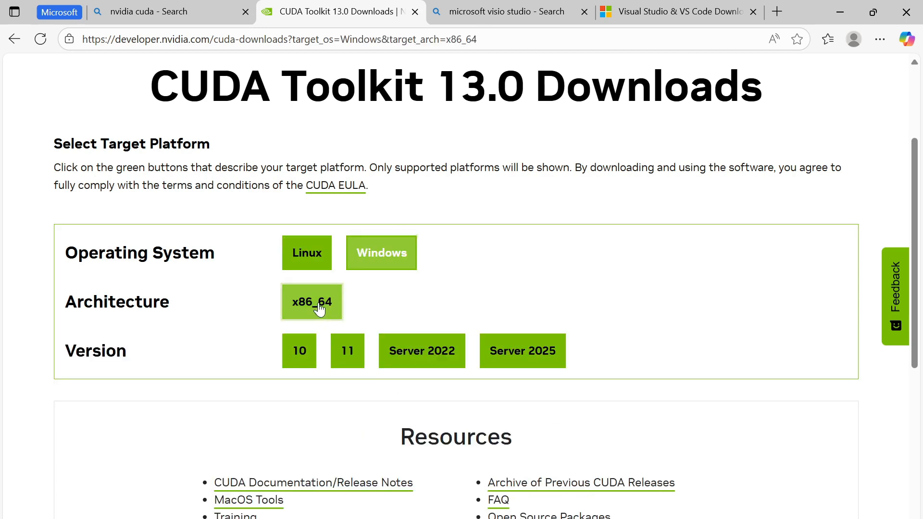
{"action": "left_click", "coordinate": [355, 364]}
{"action": "left_click", "coordinate": [340, 398]}
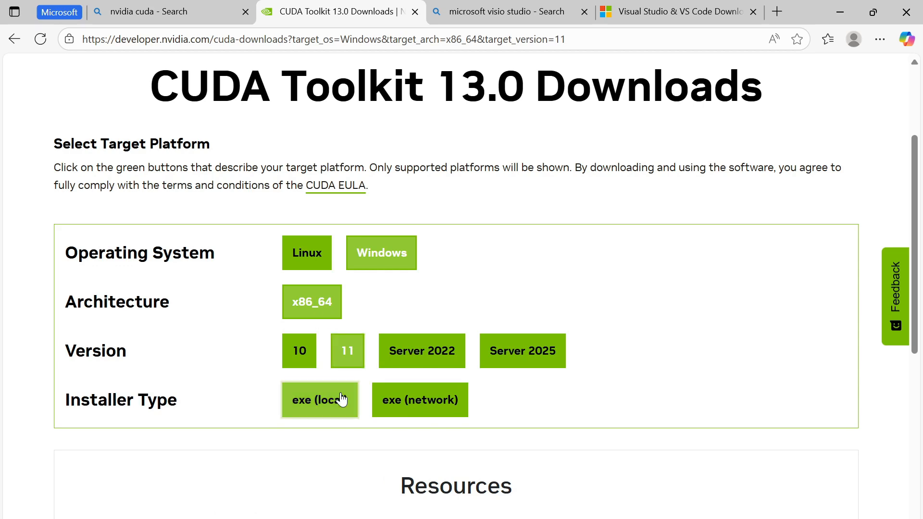
- Download the 2.3 GB CUDA Toolkit base installer for Windows 11 x86_64
{"action": "scroll", "coordinate": [397, 341], "scroll_direction": "down", "scroll_amount": 3}
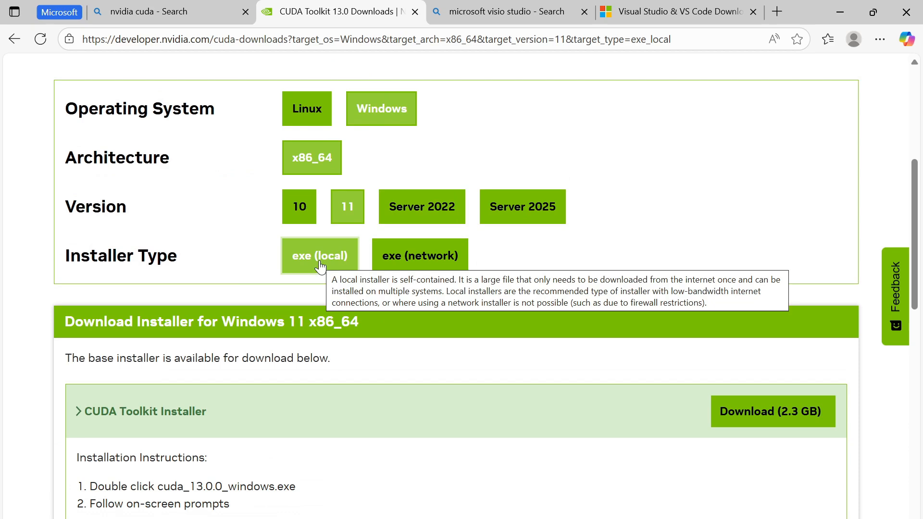
{"action": "scroll", "coordinate": [320, 264], "scroll_direction": "down", "scroll_amount": 3}
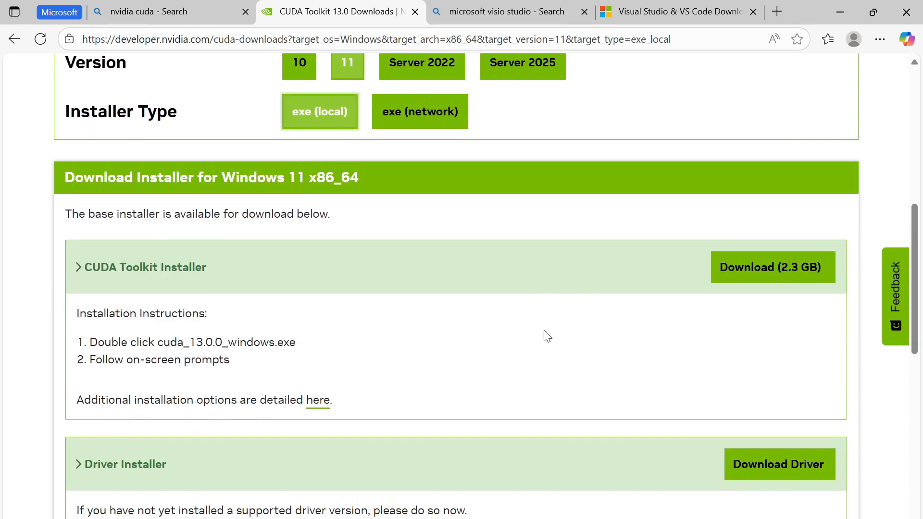
{"action": "scroll", "coordinate": [547, 335], "scroll_direction": "down", "scroll_amount": 2}
{"action": "scroll", "coordinate": [547, 336], "scroll_direction": "up", "scroll_amount": 2}
{"action": "left_click", "coordinate": [754, 274]}
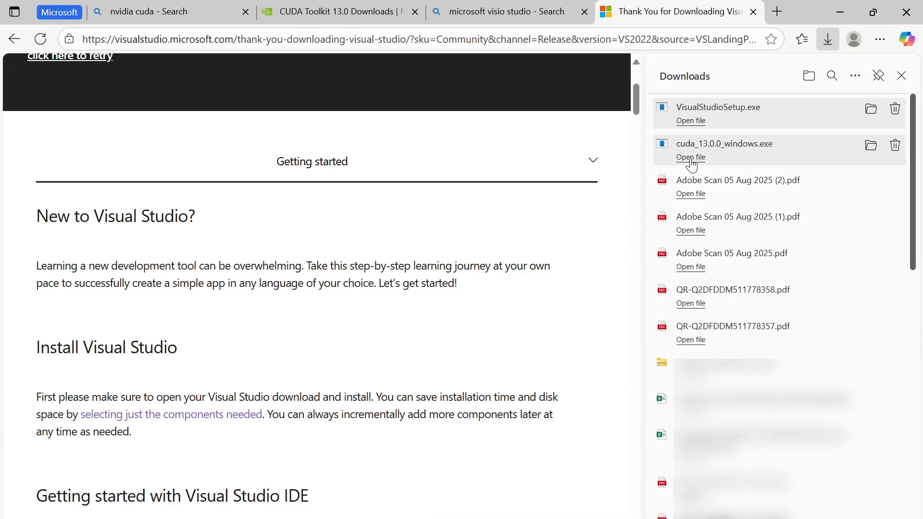
- Run cuda_13.0.0_windows.exe, accept the NVIDIA license agreement and proceed with the Express (Recommended) installation option
{"action": "left_click", "coordinate": [691, 158]}
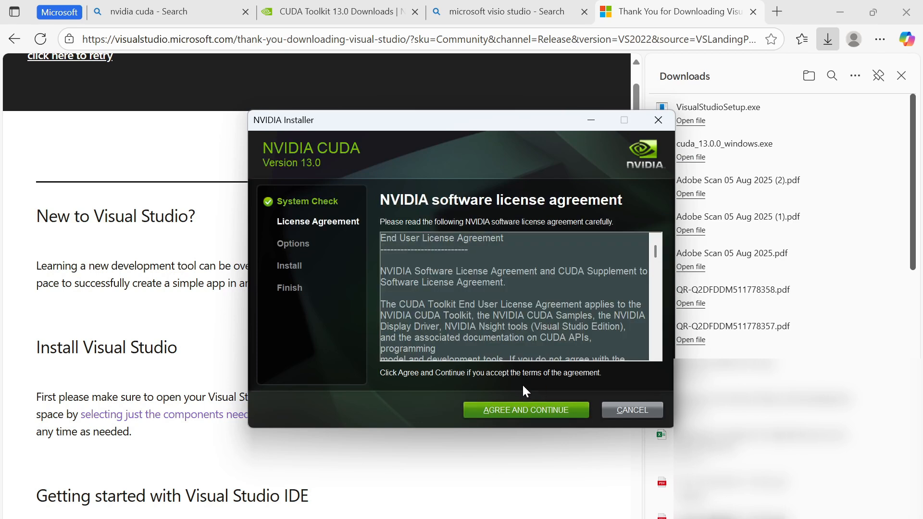
{"action": "scroll", "coordinate": [511, 340], "scroll_direction": "down", "scroll_amount": 15}
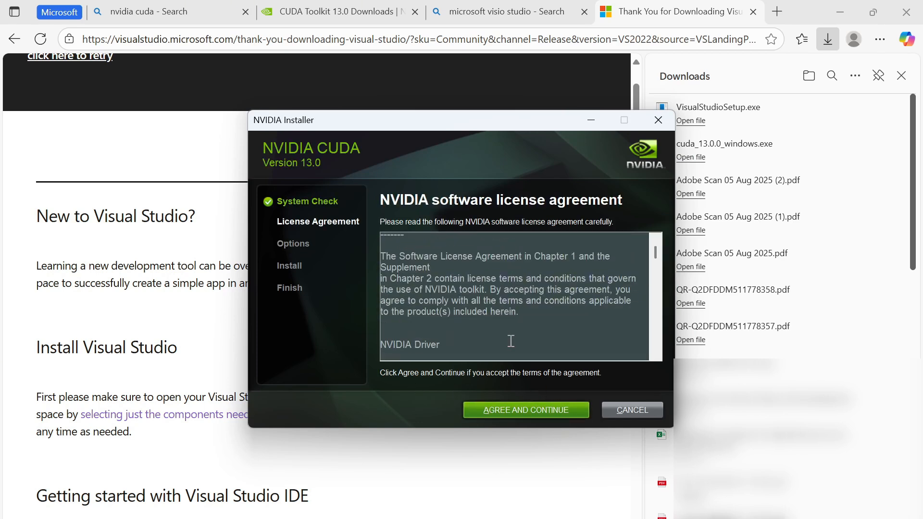
{"action": "left_click_drag", "start_coordinate": [656, 254], "coordinate": [650, 370]}
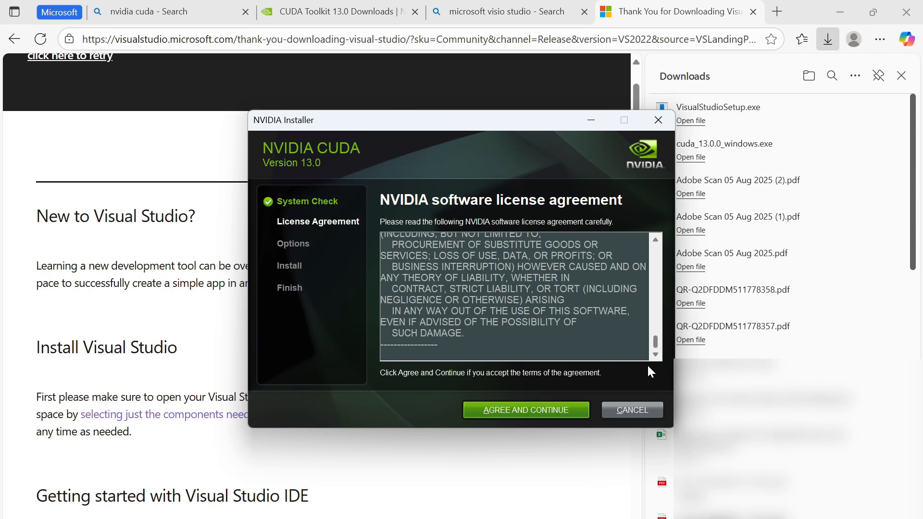
{"action": "left_click", "coordinate": [553, 412]}
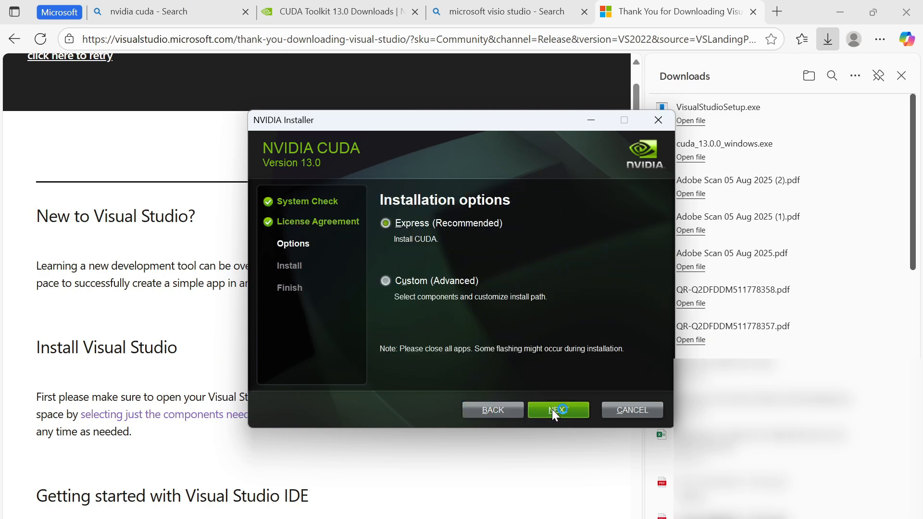
{"action": "left_click", "coordinate": [552, 408]}
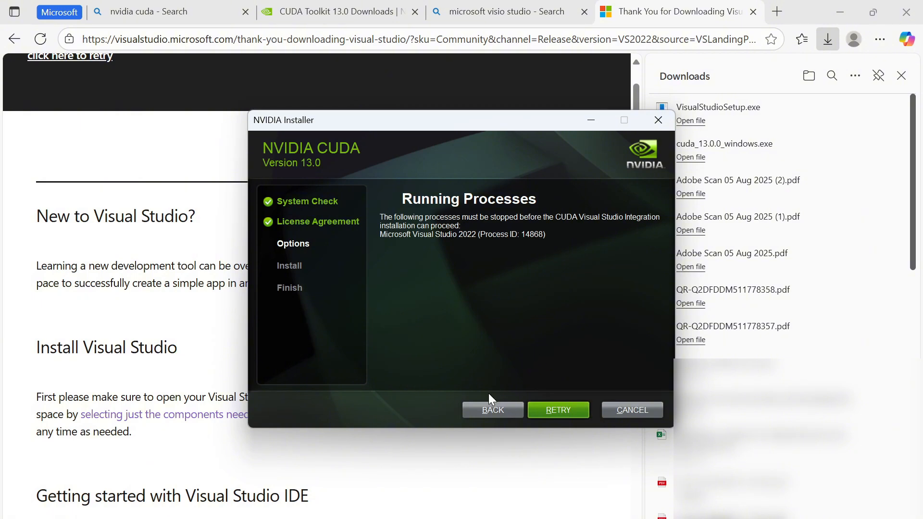
- Skip the Visual Studio sign-in, start it with General development settings and the Dark theme, and close its start window
{"action": "left_click", "coordinate": [474, 476]}
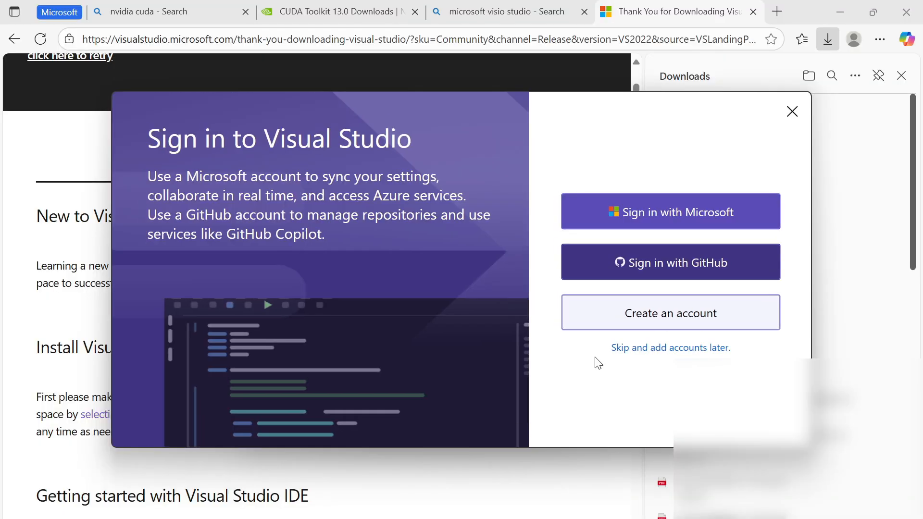
{"action": "left_click", "coordinate": [655, 354]}
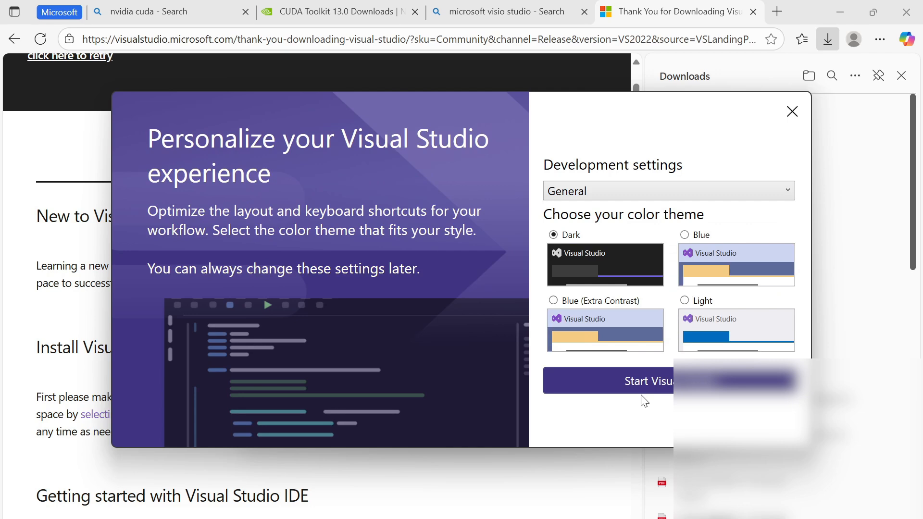
{"action": "left_click", "coordinate": [643, 382]}
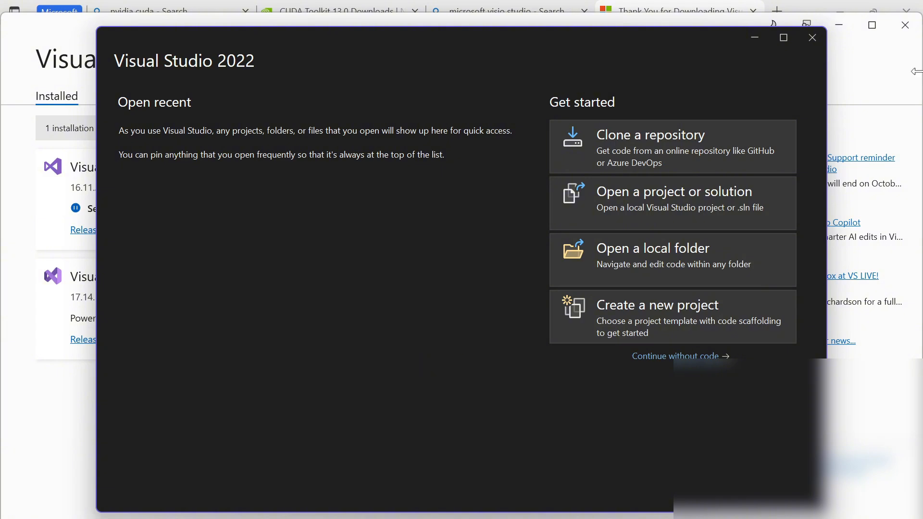
{"action": "left_click", "coordinate": [818, 37]}
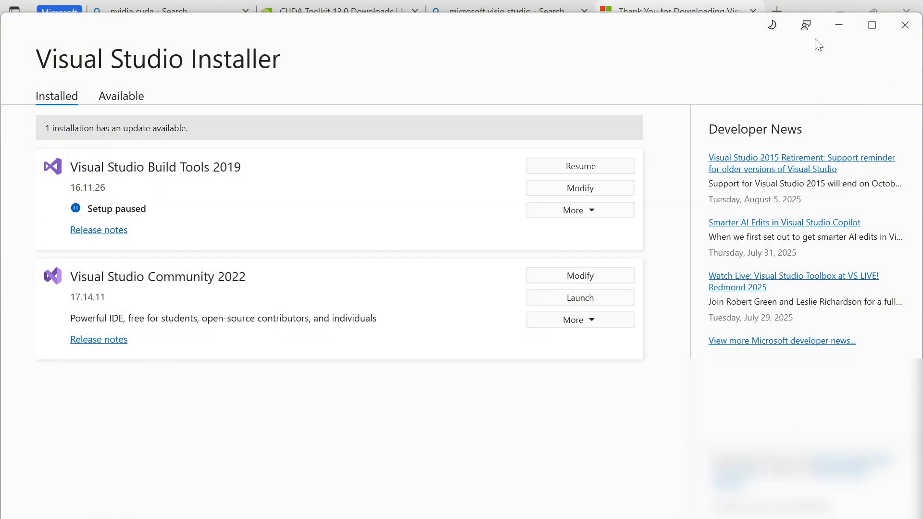
- Close Visual Studio Installer, retry the CUDA installer's running-process check, and start the Express (Recommended) installation past the environment variable check
{"action": "left_click", "coordinate": [904, 27]}
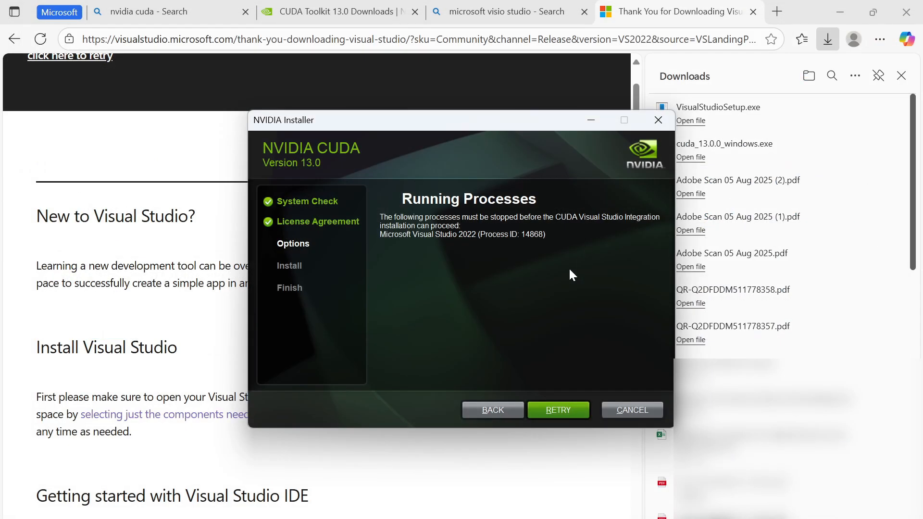
{"action": "left_click", "coordinate": [559, 410]}
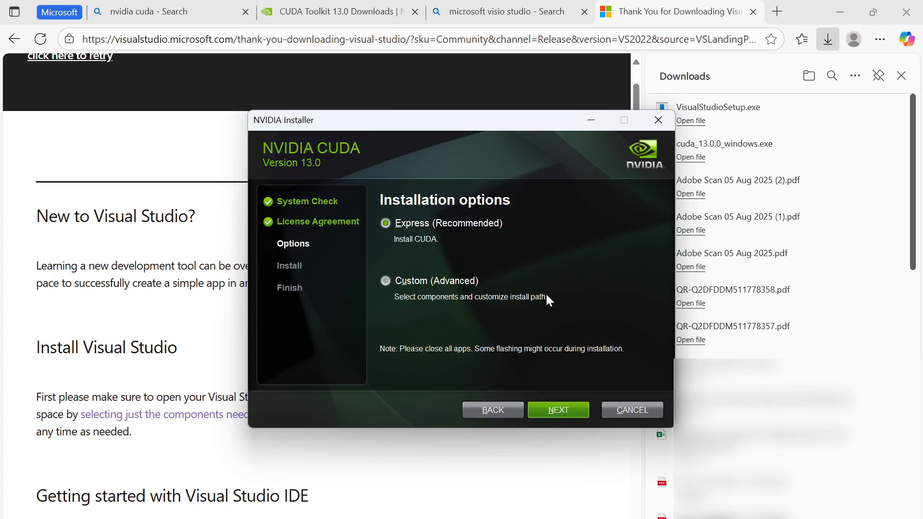
{"action": "left_click", "coordinate": [550, 405]}
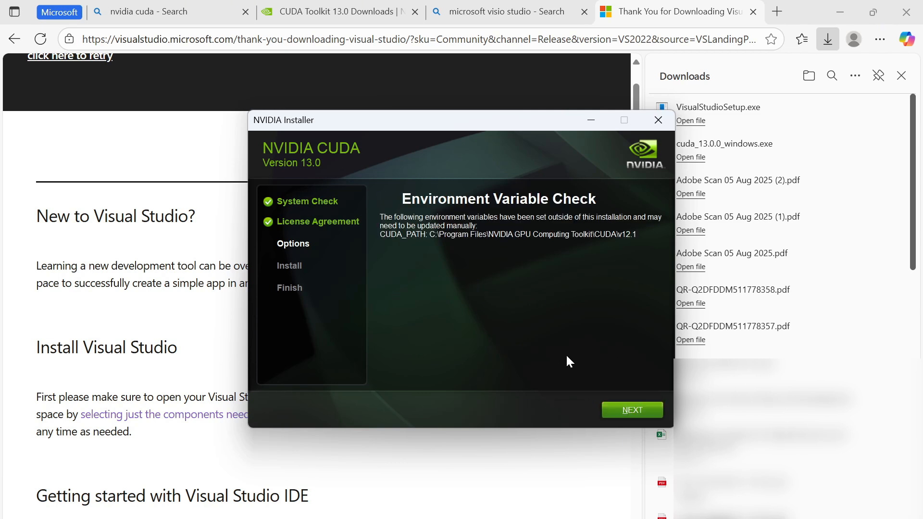
{"action": "left_click", "coordinate": [634, 405]}
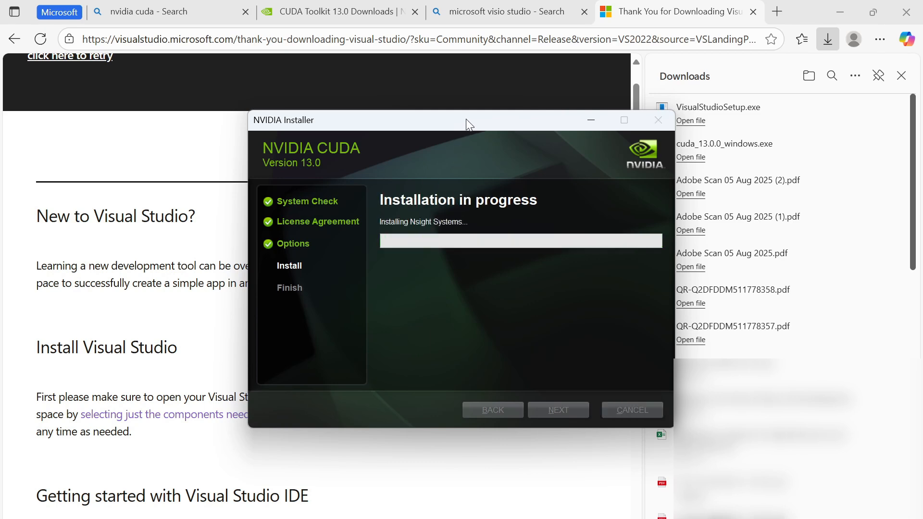
- Proceed past the Nsight Visual Studio Edition summary and close the finished CUDA 13.0 installer
{"action": "left_click_drag", "start_coordinate": [470, 122], "coordinate": [416, 132]}
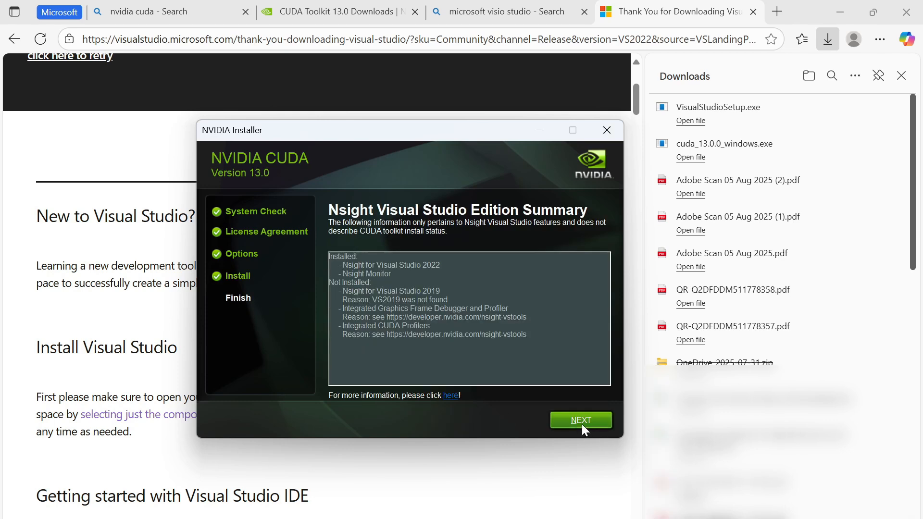
{"action": "left_click", "coordinate": [582, 424]}
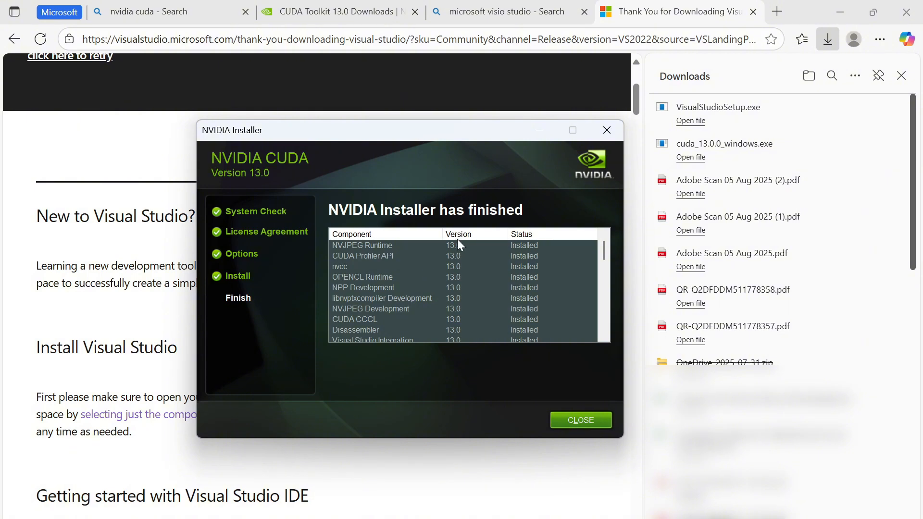
{"action": "left_click", "coordinate": [581, 421]}
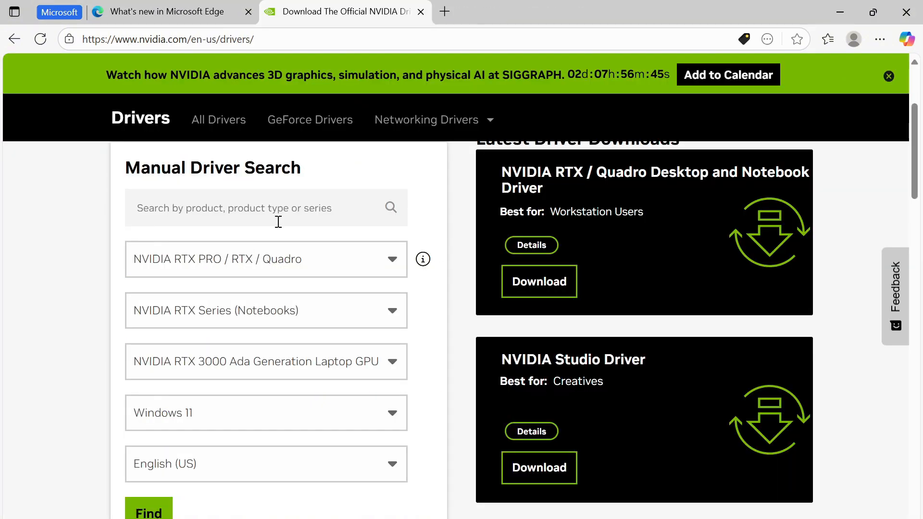
- Switch from the NVIDIA drivers page to Command Prompt to check the GPU model and driver version in the nvidia-smi output
{"action": "left_click", "coordinate": [278, 207]}
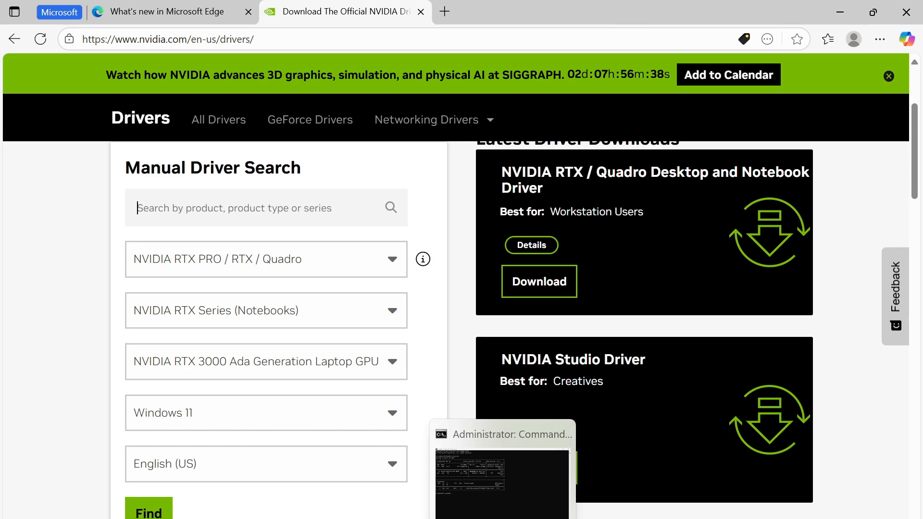
{"action": "left_click", "coordinate": [502, 518]}
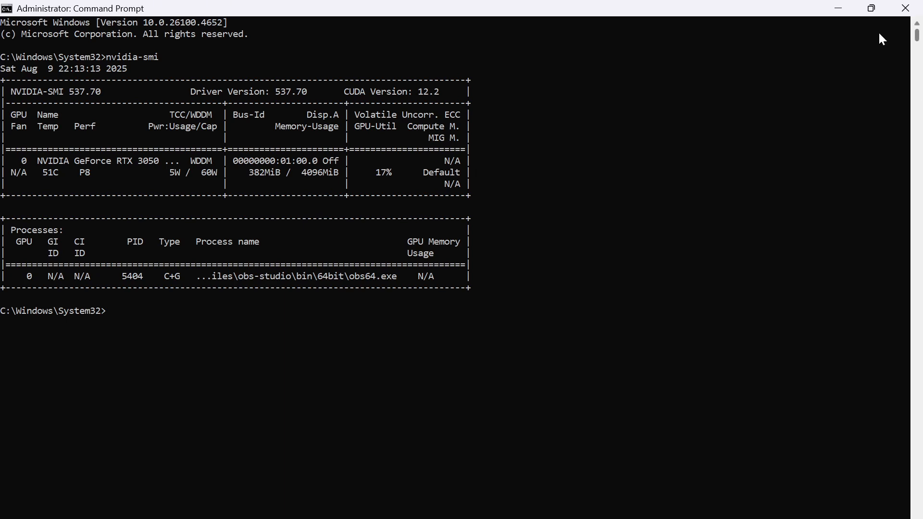
{"action": "left_click", "coordinate": [845, 11]}
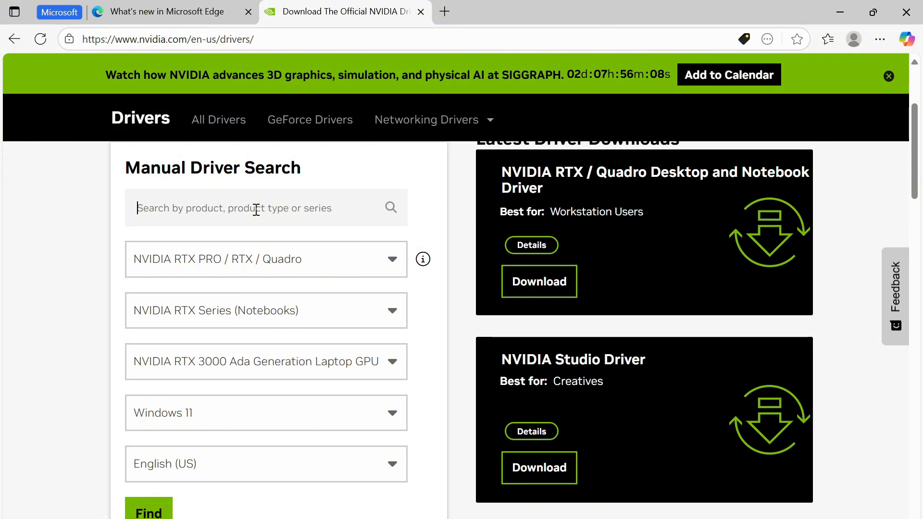
- Search NVIDIA drivers for 3050, choose GeForce RTX 3050 Laptop GPU on Windows 11, and find its matching drivers
{"action": "type", "text": "3050"}
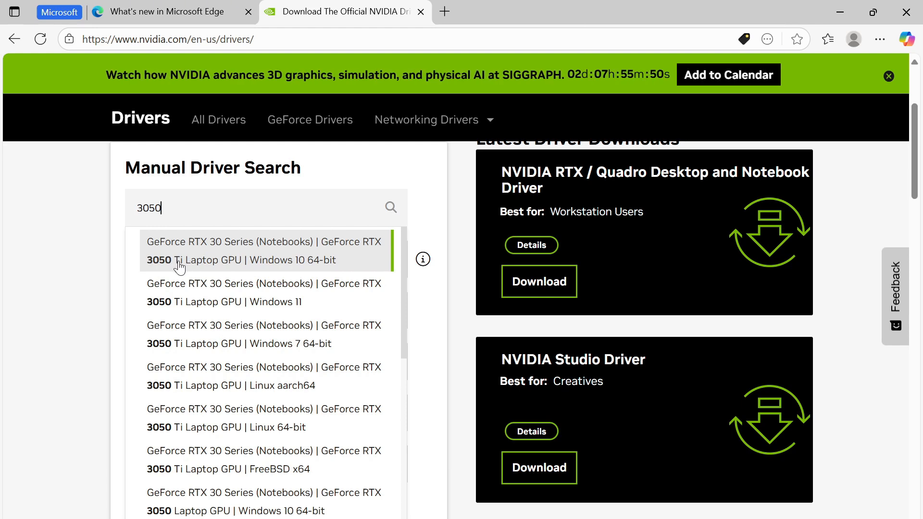
{"action": "scroll", "coordinate": [254, 311], "scroll_direction": "down", "scroll_amount": 1}
{"action": "scroll", "coordinate": [254, 311], "scroll_direction": "down", "scroll_amount": 2}
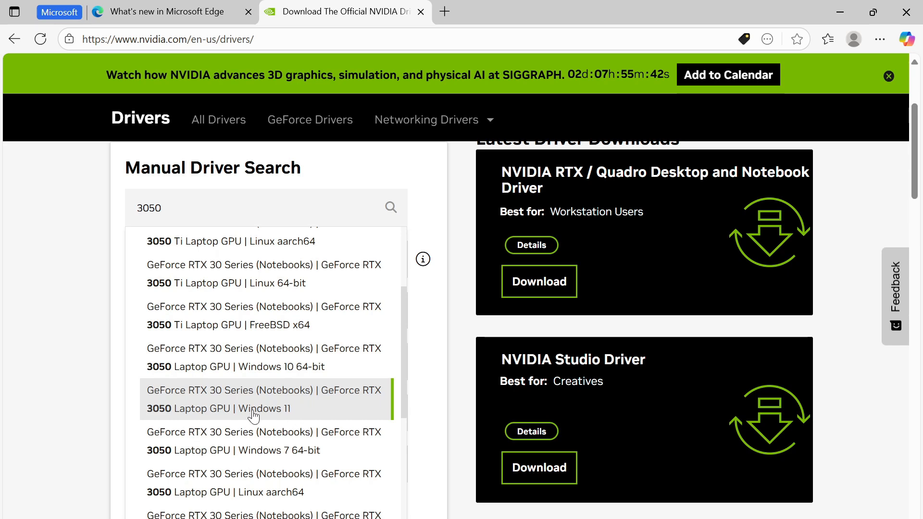
{"action": "left_click", "coordinate": [310, 409]}
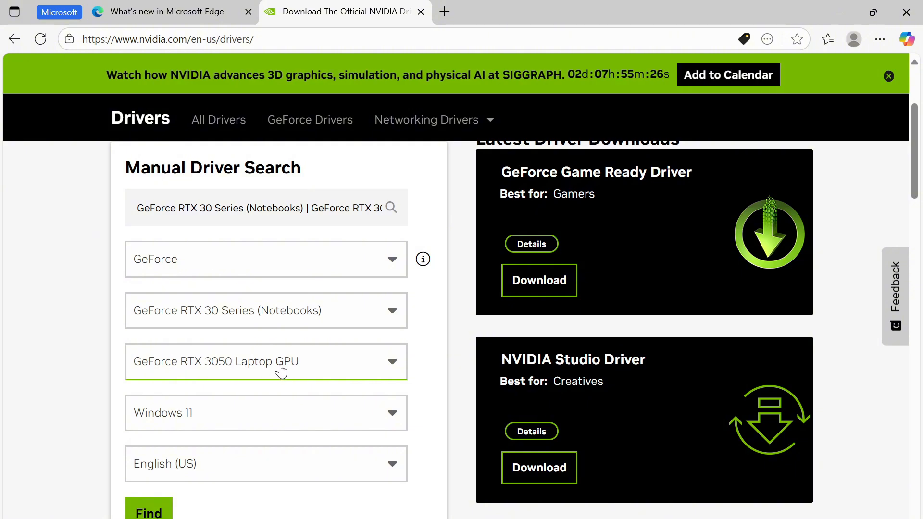
{"action": "left_click", "coordinate": [144, 514]}
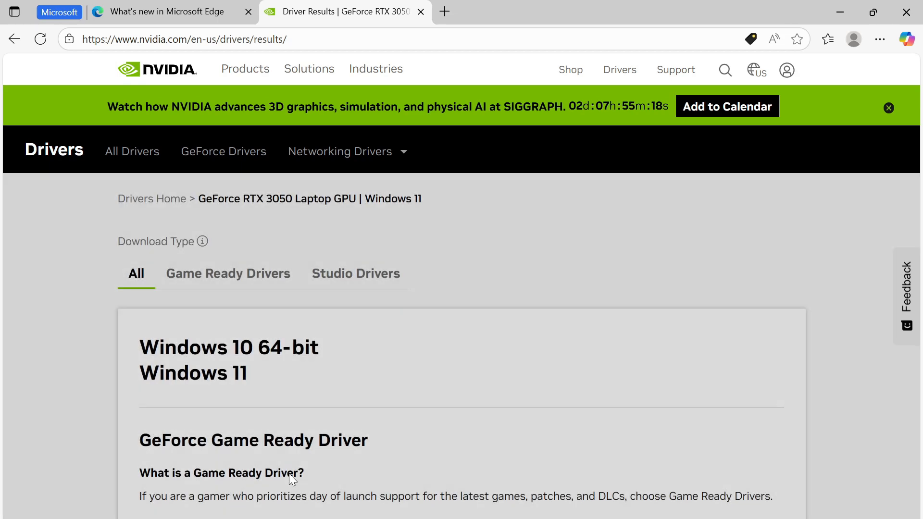
- Install Graphics Driver 580.88 with the NVIDIA App using the Express (Recommended) option, accepting the license and the NVIDIA App upgrade
{"action": "scroll", "coordinate": [360, 346], "scroll_direction": "down", "scroll_amount": 3}
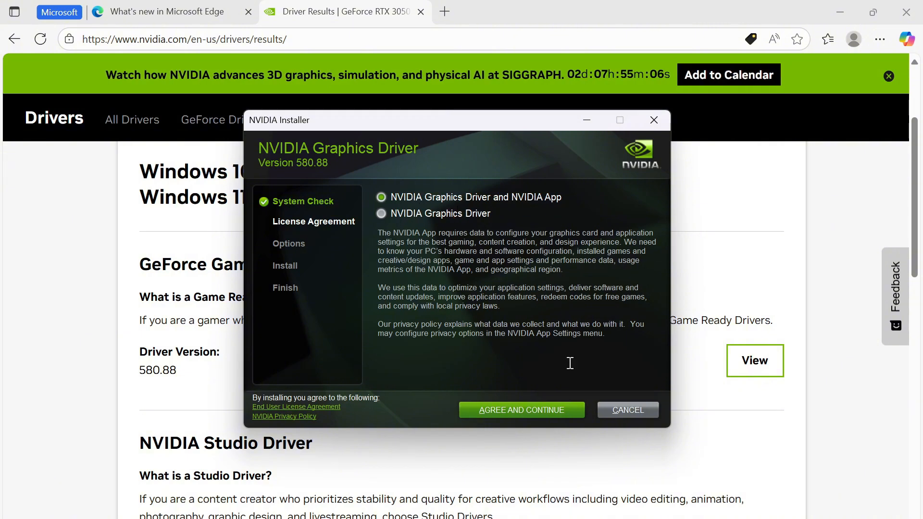
{"action": "left_click", "coordinate": [530, 413]}
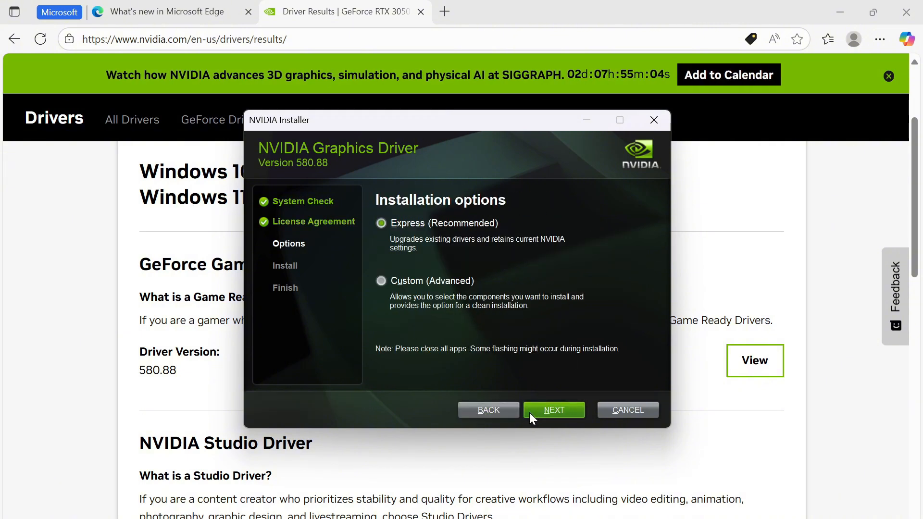
{"action": "left_click", "coordinate": [572, 412]}
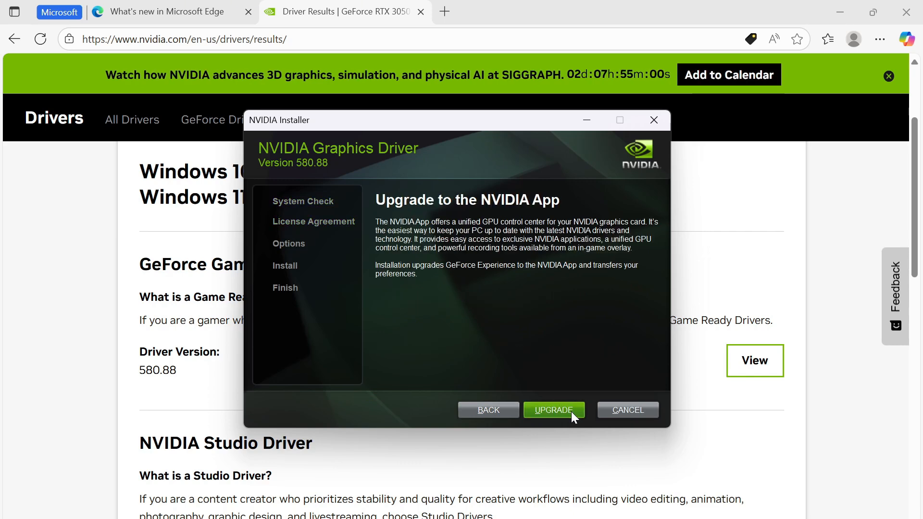
{"action": "left_click", "coordinate": [572, 412]}
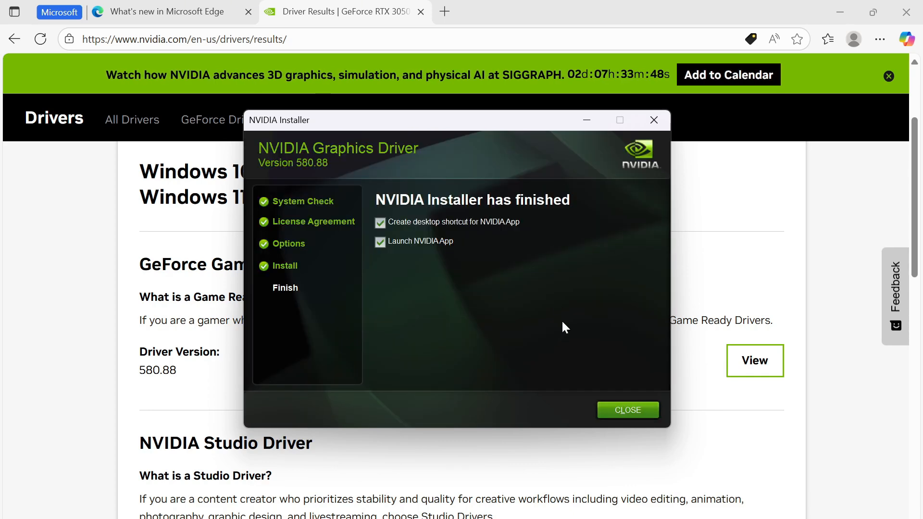
- Disable launching the NVIDIA App and creating its desktop shortcut, and close the finished driver installer
{"action": "left_click", "coordinate": [419, 242]}
{"action": "left_click", "coordinate": [422, 221]}
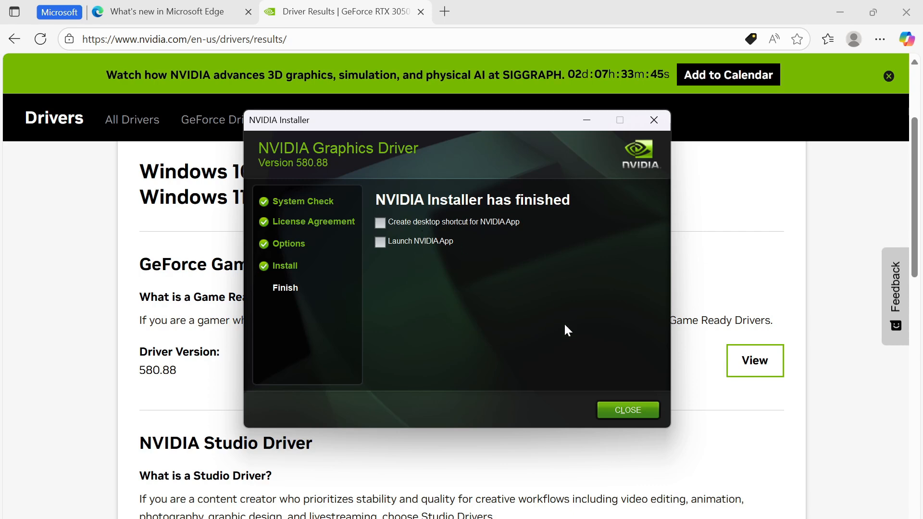
{"action": "left_click", "coordinate": [645, 409]}
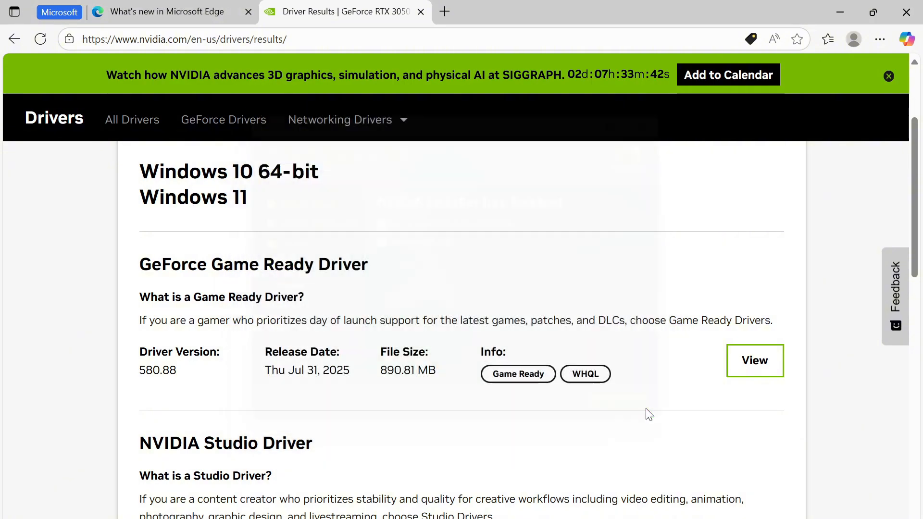
- Switch to Command Prompt and rerun nvidia-smi to check the driver and CUDA versions
{"action": "left_click", "coordinate": [471, 518]}
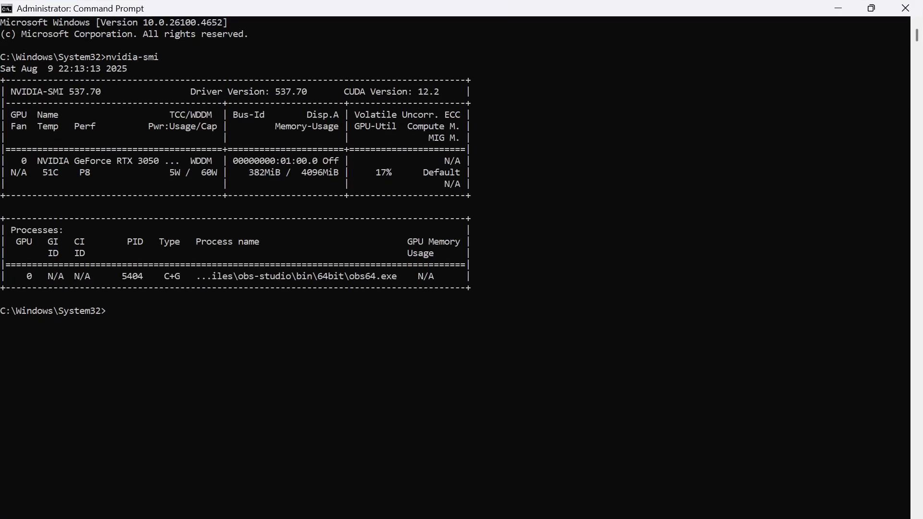
{"action": "key", "text": "Up"}
{"action": "key", "text": "Return"}
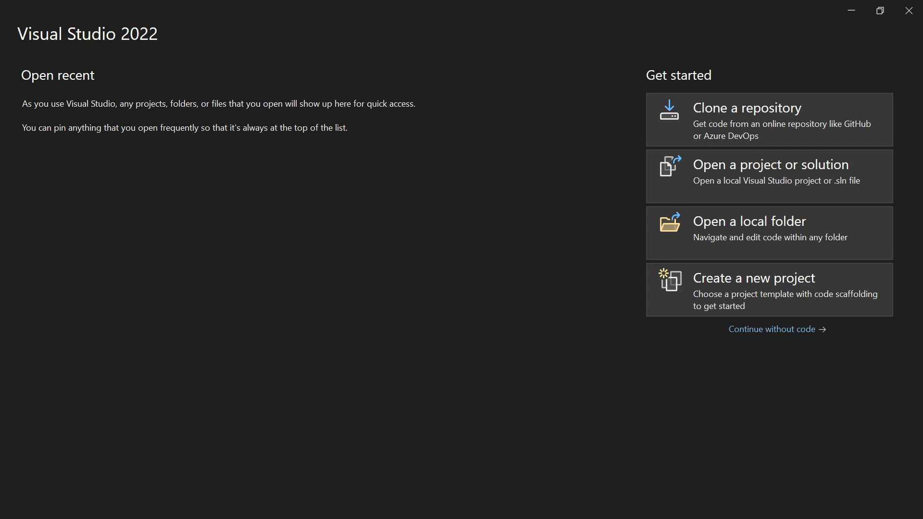
- Start creating a new project in Visual Studio 2022 and browse the list of project templates
{"action": "left_click", "coordinate": [715, 288]}
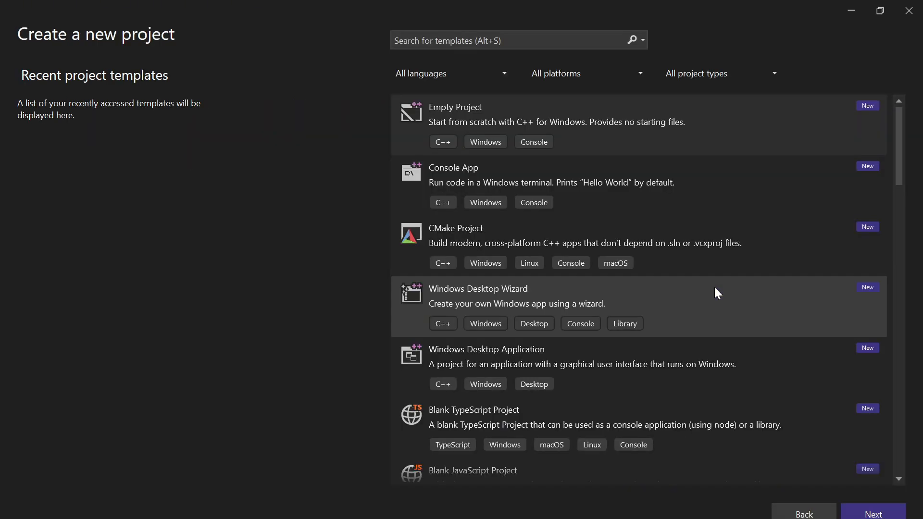
{"action": "scroll", "coordinate": [671, 177], "scroll_direction": "down", "scroll_amount": 10}
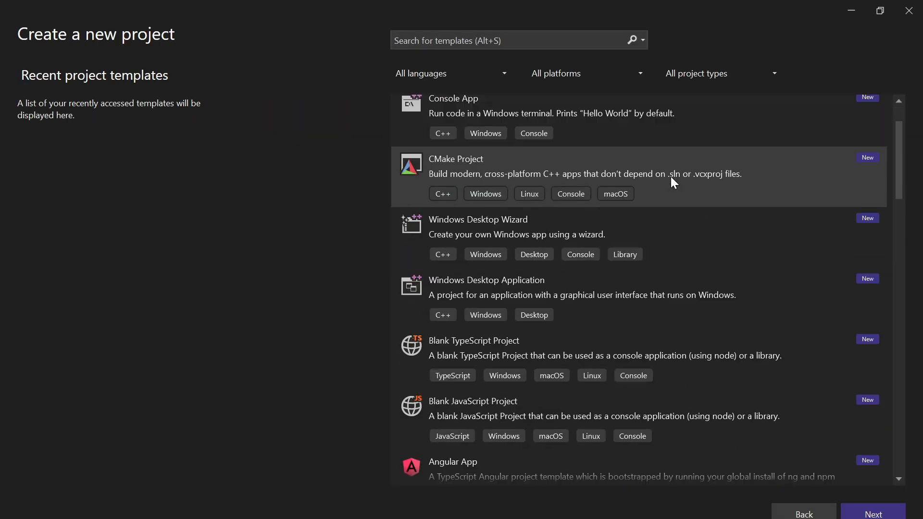
{"action": "scroll", "coordinate": [671, 177], "scroll_direction": "down", "scroll_amount": 12}
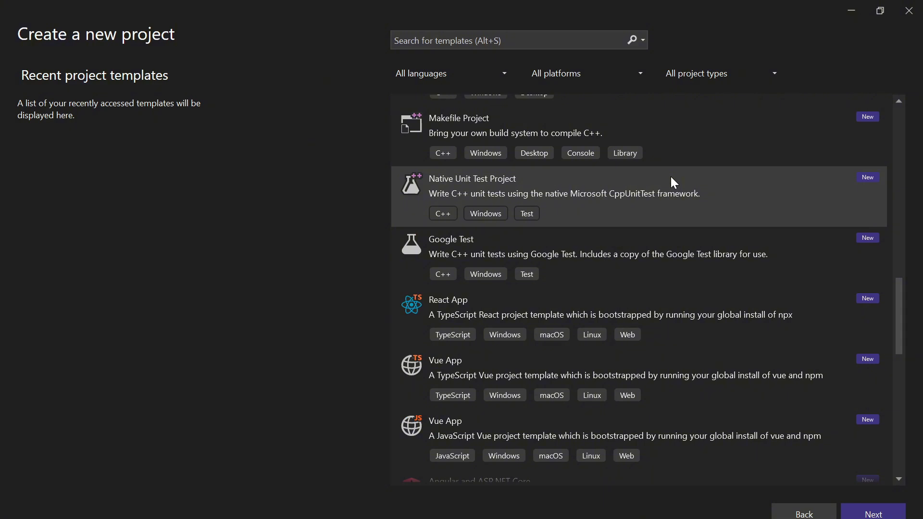